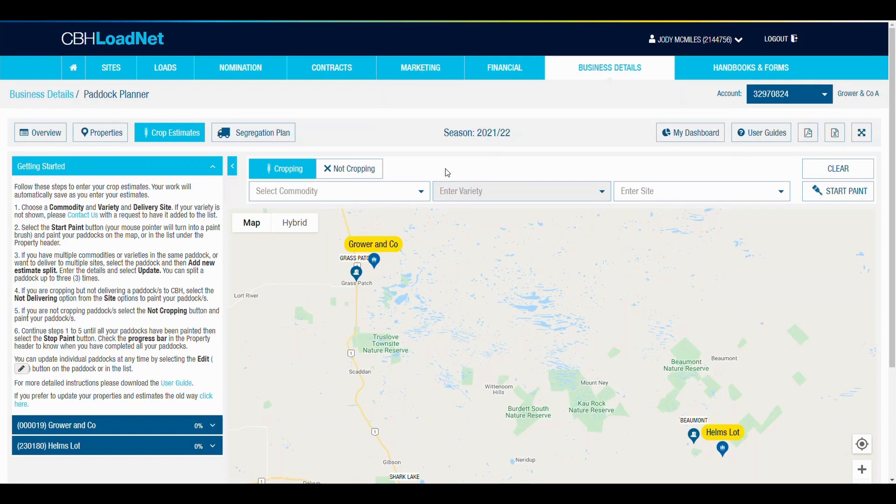
Select the Grower & Co A account and expand the Grower and Co property to show its paddocks.
{"action": "left_click", "coordinate": [824, 96]}
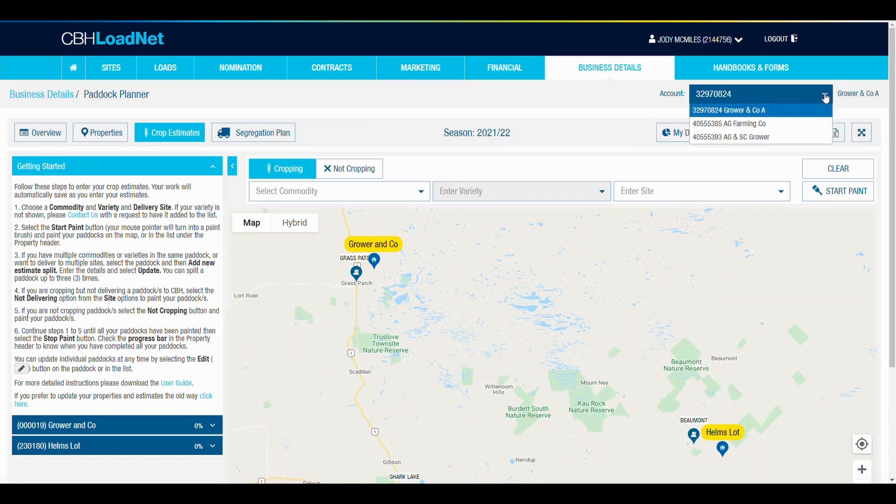
{"action": "left_click", "coordinate": [769, 112]}
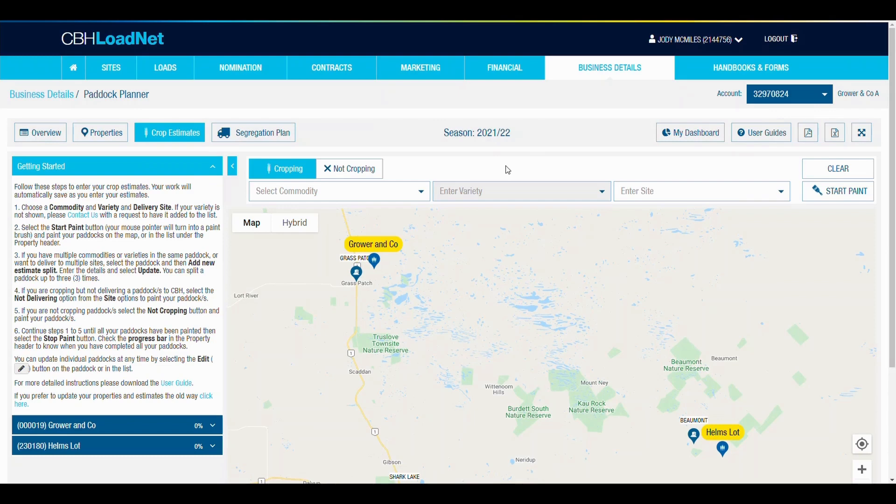
{"action": "left_click", "coordinate": [91, 429]}
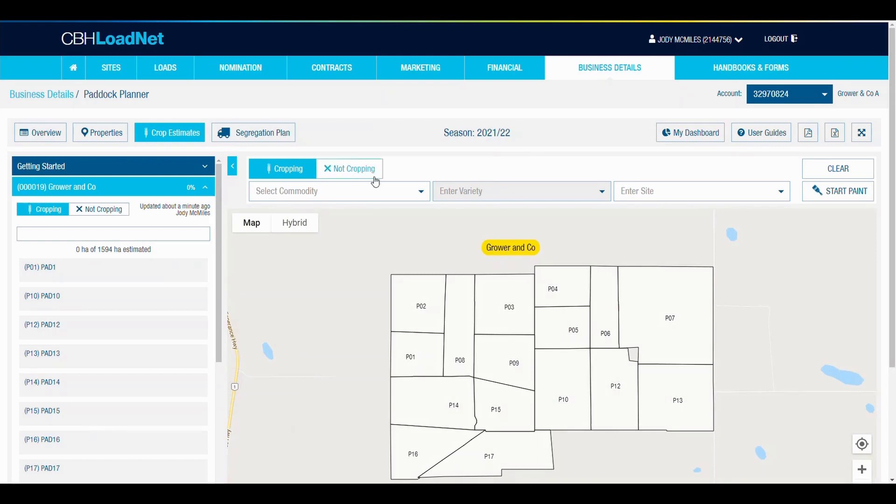
Set the crop estimate to commodity Barley, variety Spartacus CL and delivery site GRASS PATCH.
{"action": "left_click", "coordinate": [366, 191]}
{"action": "left_click", "coordinate": [279, 246]}
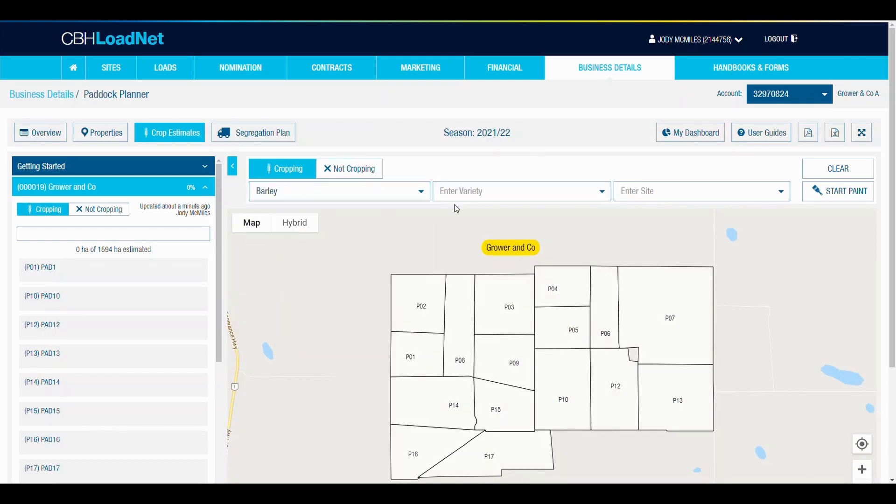
{"action": "left_click", "coordinate": [475, 192]}
{"action": "left_click", "coordinate": [465, 261]}
{"action": "left_click", "coordinate": [638, 198]}
{"action": "type", "text": "grass"}
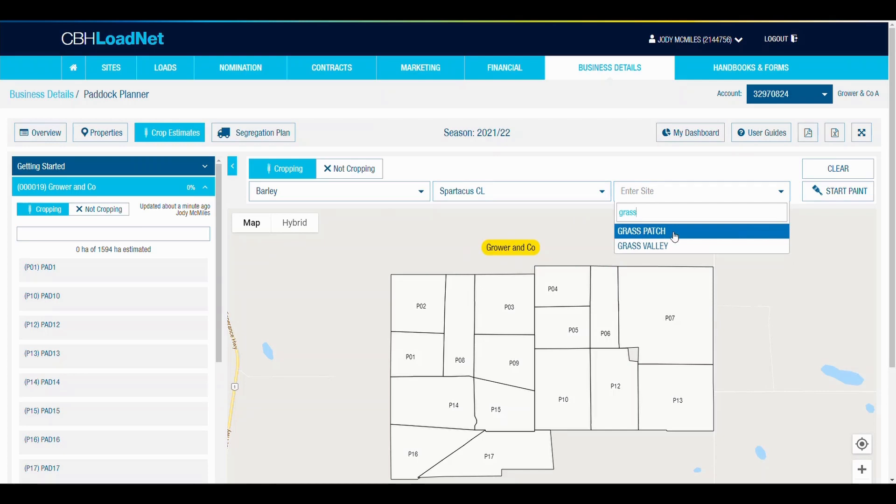
{"action": "left_click", "coordinate": [671, 233]}
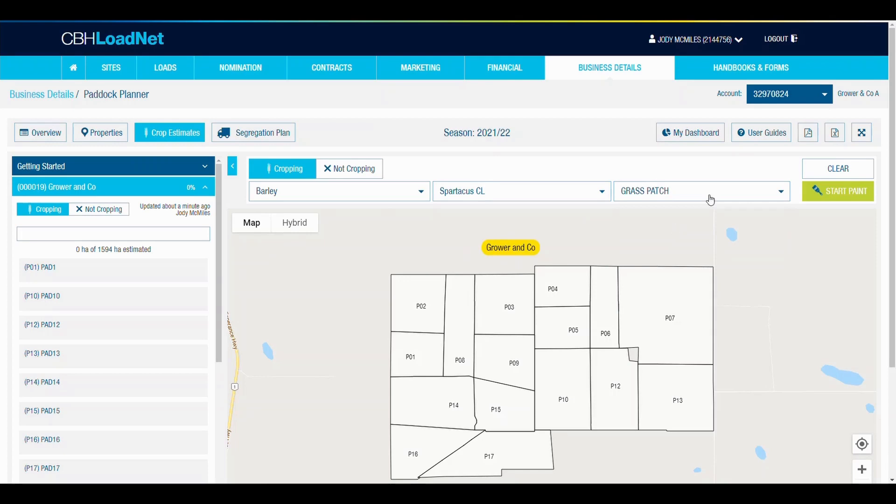
Paint paddocks P07, P10, P12, P17, P06 and P05 with the Barley estimate.
{"action": "left_click", "coordinate": [834, 196]}
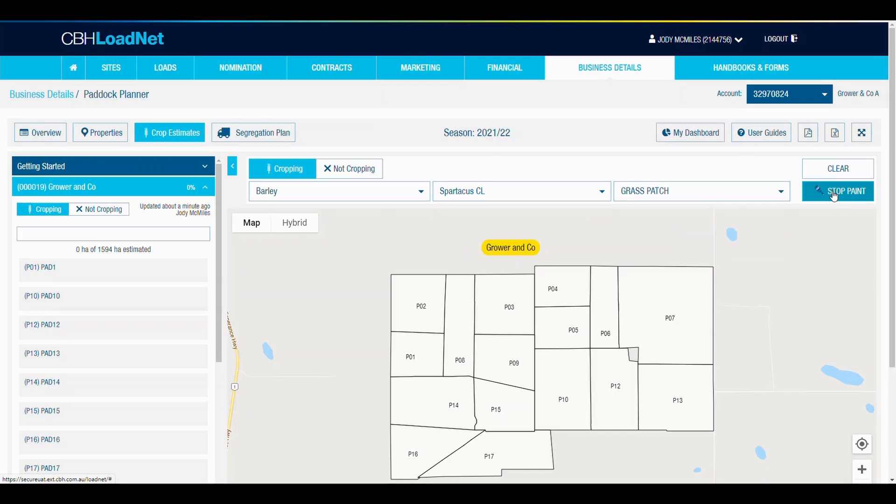
{"action": "left_click", "coordinate": [652, 295]}
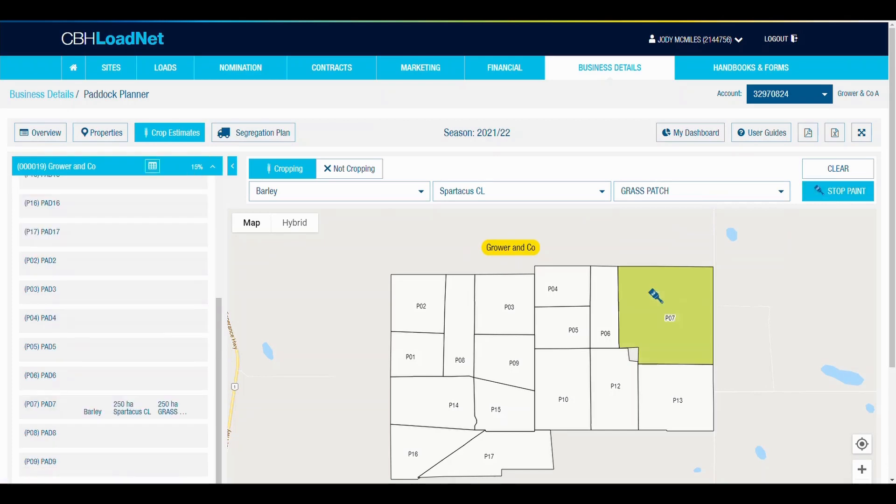
{"action": "left_click", "coordinate": [573, 373]}
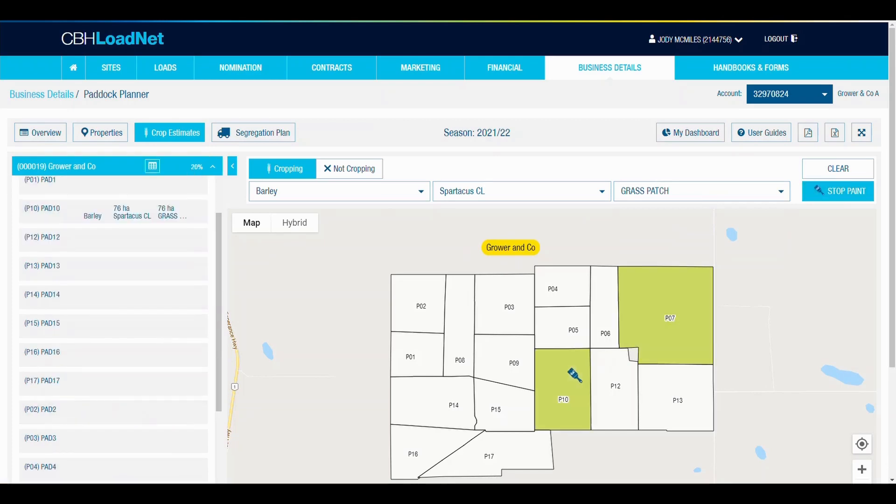
{"action": "left_click", "coordinate": [603, 368]}
{"action": "left_click", "coordinate": [516, 452]}
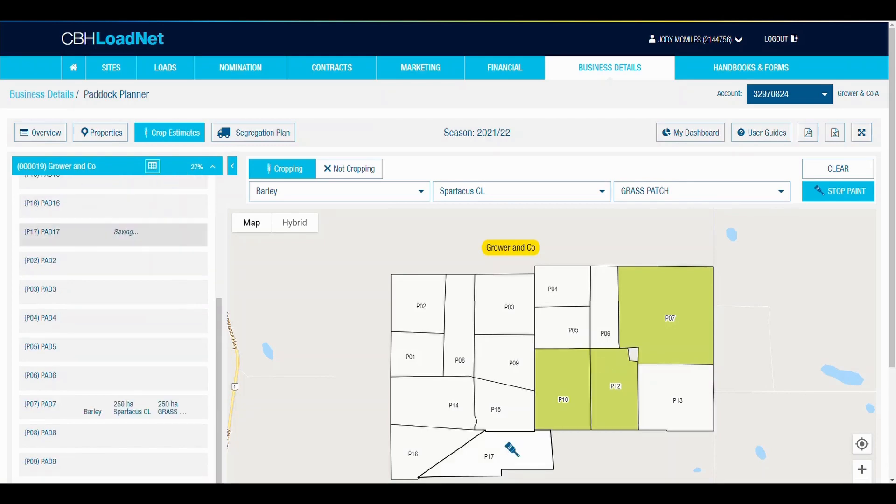
{"action": "left_click", "coordinate": [136, 380]}
{"action": "left_click", "coordinate": [136, 354]}
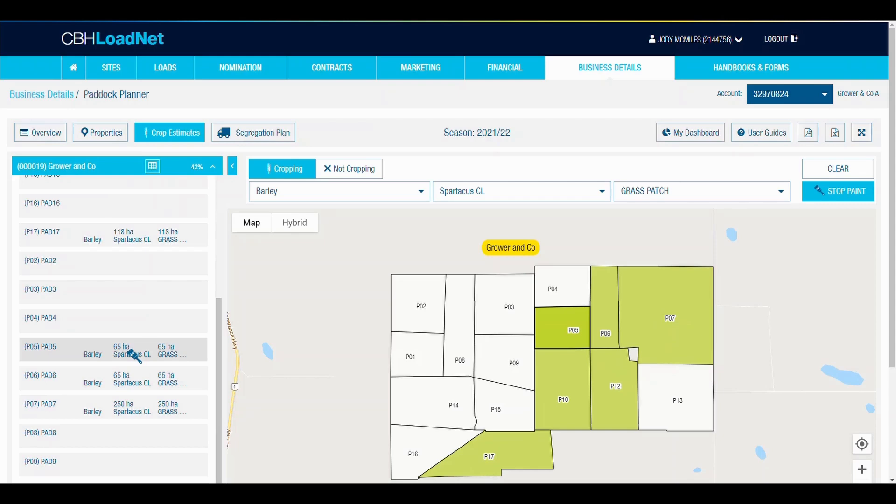
Paint paddocks P04, P03, P09 and P15 with commodity Wheat and variety Scepter AGT.
{"action": "left_click", "coordinate": [316, 198]}
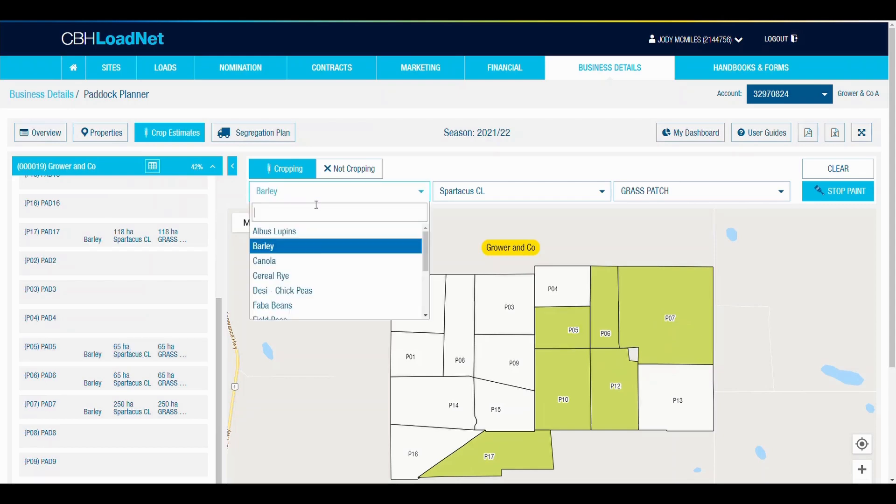
{"action": "scroll", "coordinate": [317, 253], "scroll_direction": "down", "scroll_amount": 2}
{"action": "scroll", "coordinate": [317, 253], "scroll_direction": "down", "scroll_amount": 1}
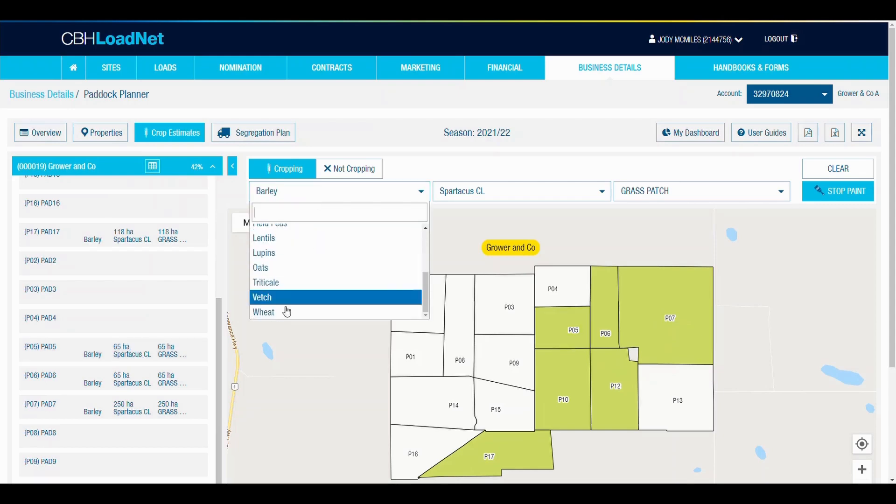
{"action": "left_click", "coordinate": [285, 312]}
{"action": "left_click", "coordinate": [491, 191]}
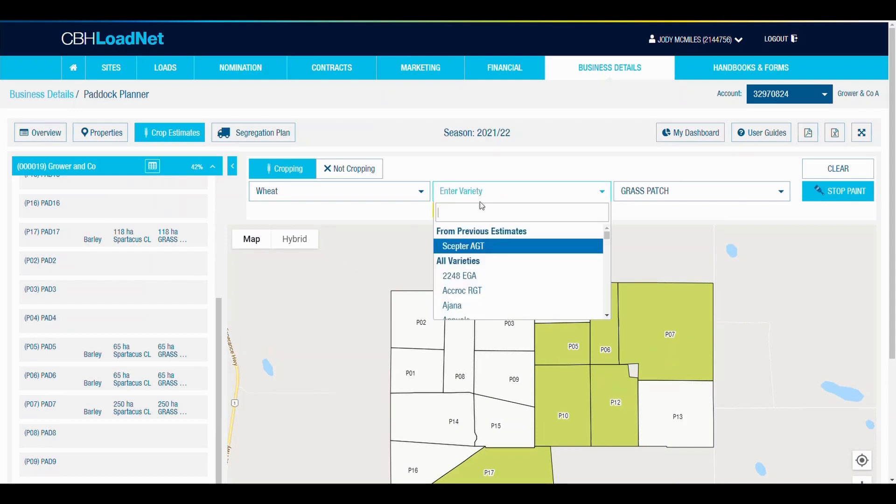
{"action": "left_click", "coordinate": [471, 246]}
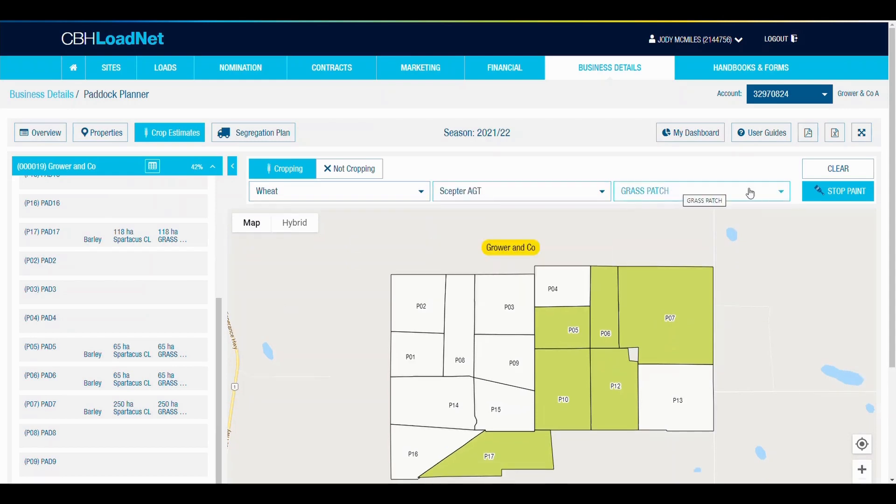
{"action": "left_click", "coordinate": [572, 285]}
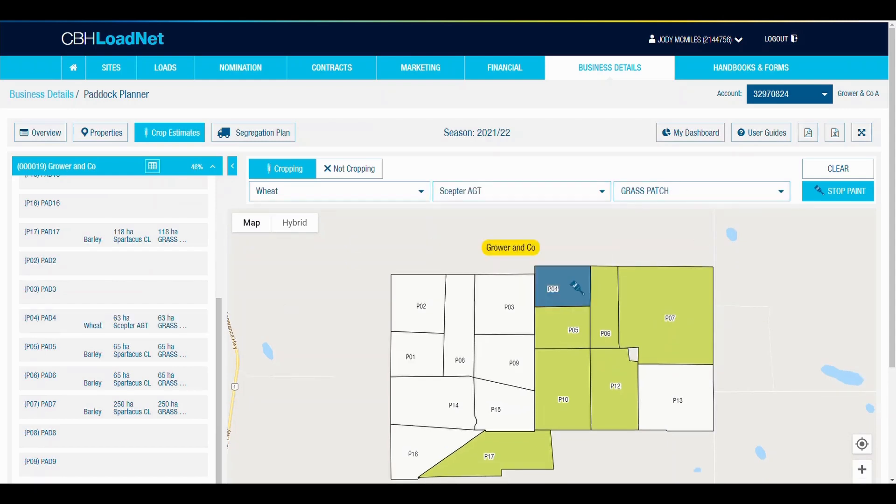
{"action": "left_click", "coordinate": [506, 293]}
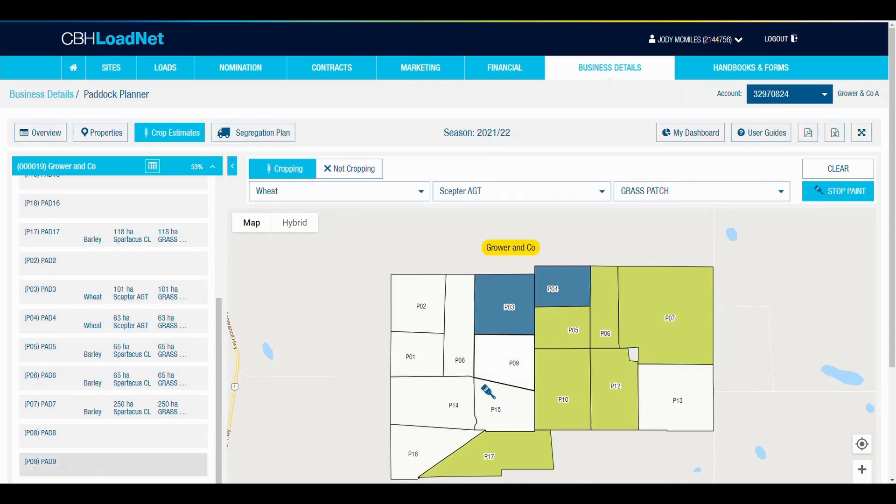
{"action": "left_click", "coordinate": [502, 371]}
{"action": "left_click", "coordinate": [510, 392]}
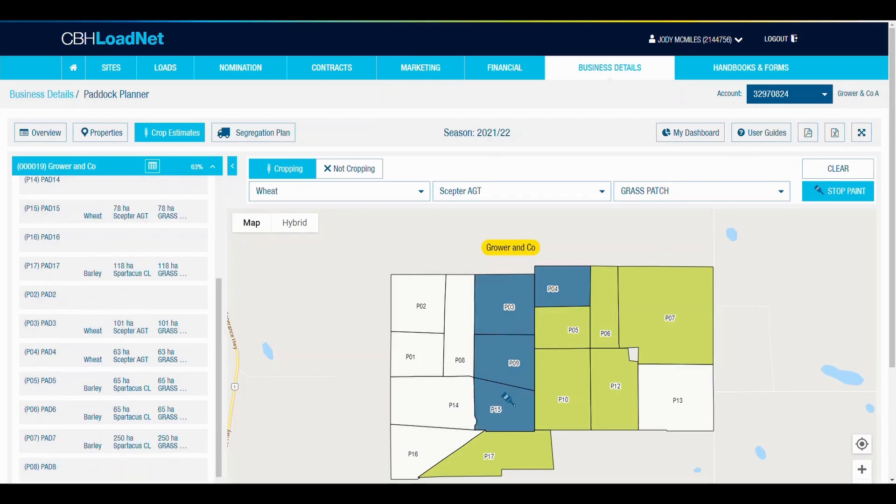
Paint paddock P13 with commodity Canola and variety 43C80.
{"action": "left_click", "coordinate": [353, 191]}
{"action": "scroll", "coordinate": [328, 236], "scroll_direction": "up", "scroll_amount": 5}
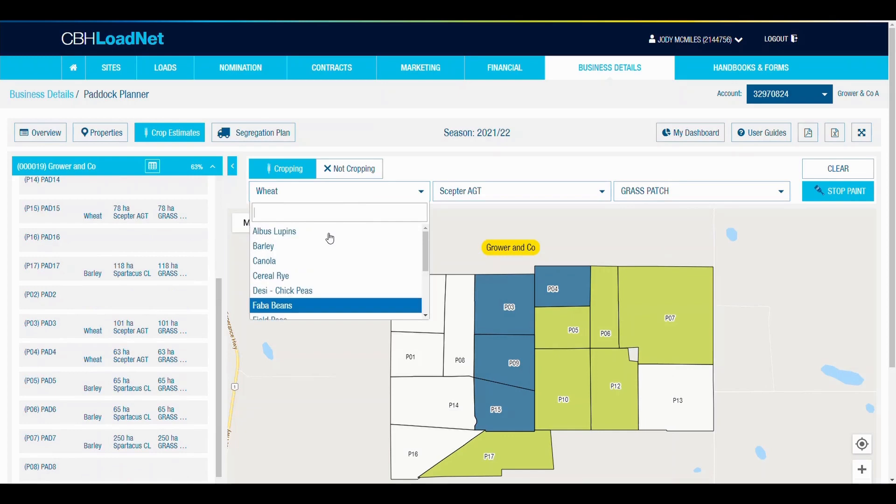
{"action": "left_click", "coordinate": [280, 262]}
{"action": "left_click", "coordinate": [501, 194]}
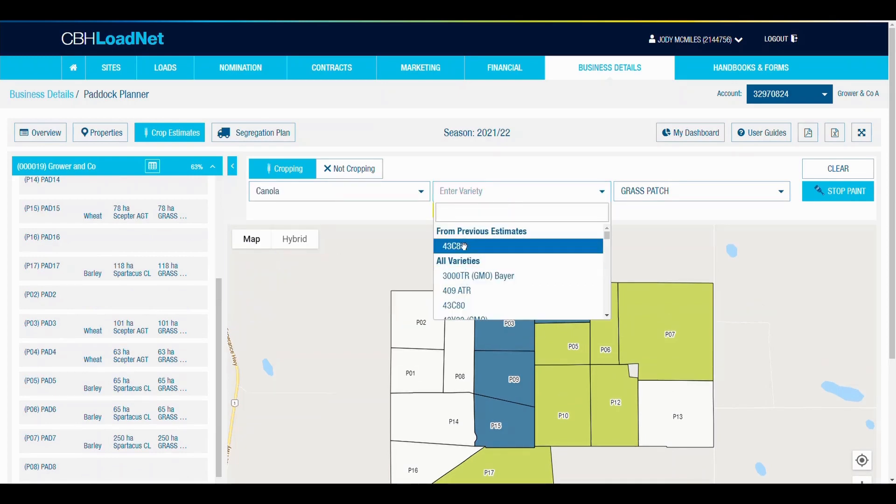
{"action": "left_click", "coordinate": [466, 247]}
{"action": "left_click", "coordinate": [681, 391]}
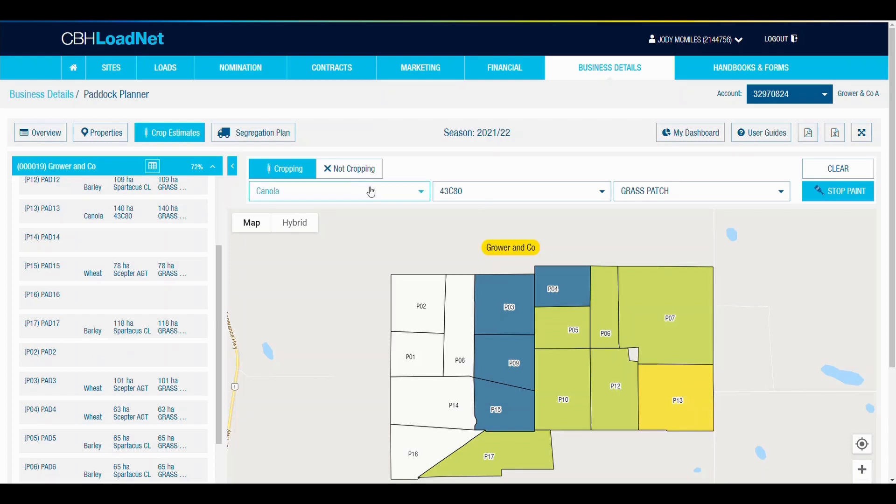
Change the Canola variety for painting to 43Y23 (GMO).
{"action": "left_click", "coordinate": [463, 191]}
{"action": "scroll", "coordinate": [471, 268], "scroll_direction": "down", "scroll_amount": 1}
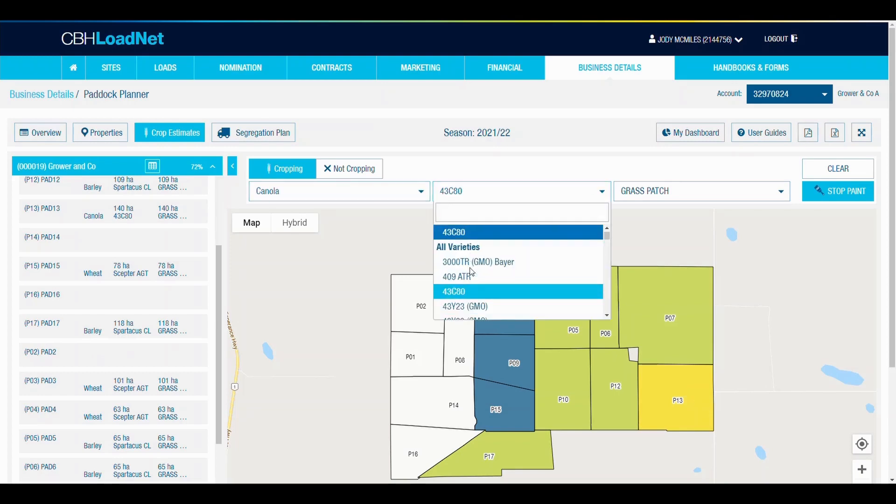
{"action": "left_click", "coordinate": [478, 306]}
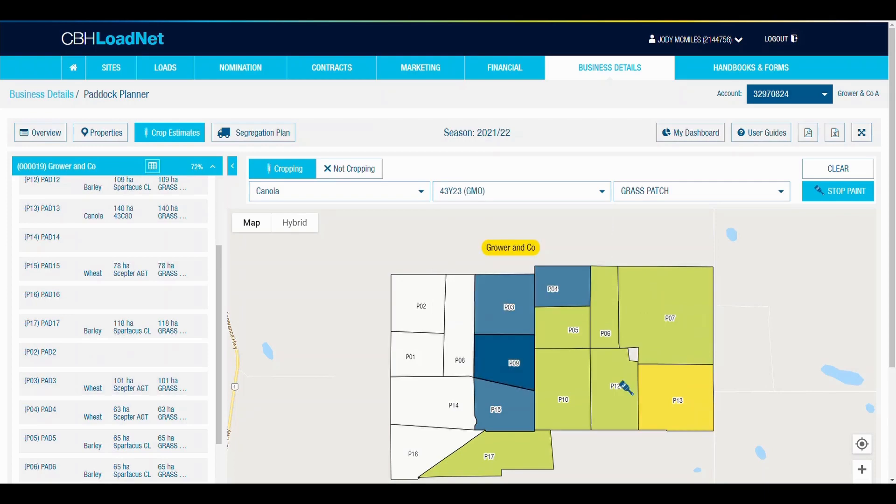
{"action": "left_click", "coordinate": [659, 383]}
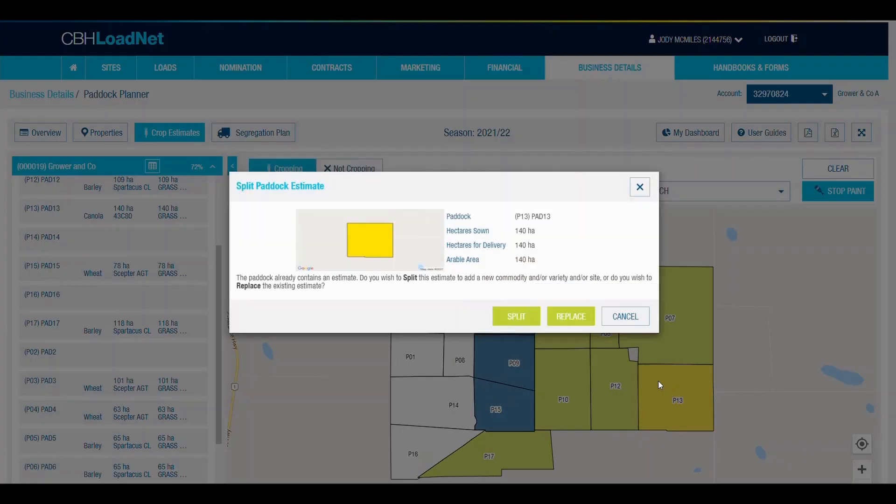
{"action": "left_click", "coordinate": [518, 316]}
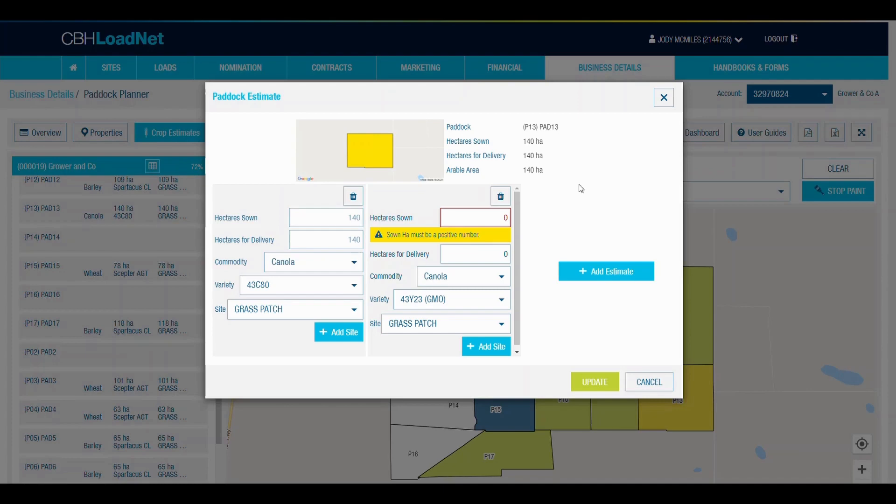
{"action": "left_click", "coordinate": [649, 382]}
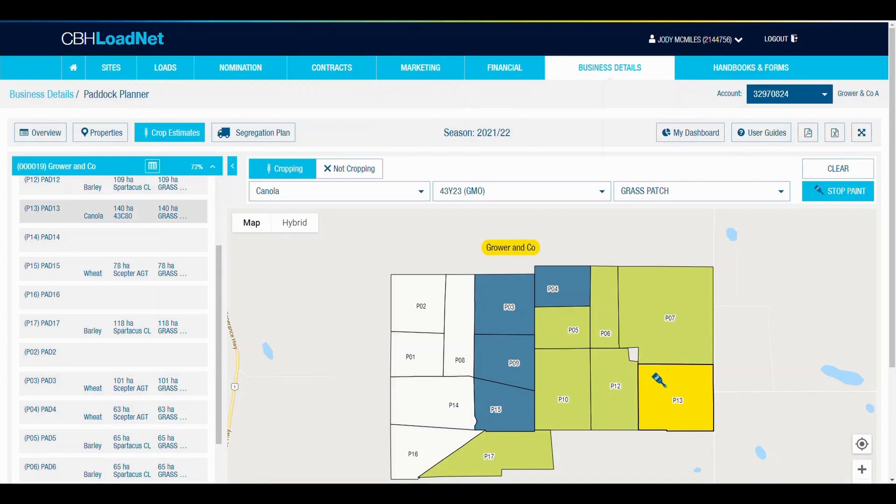
Set the site to Not Delivering and paint paddocks P08, P02 and P01 with the Canola estimate.
{"action": "left_click", "coordinate": [666, 192]}
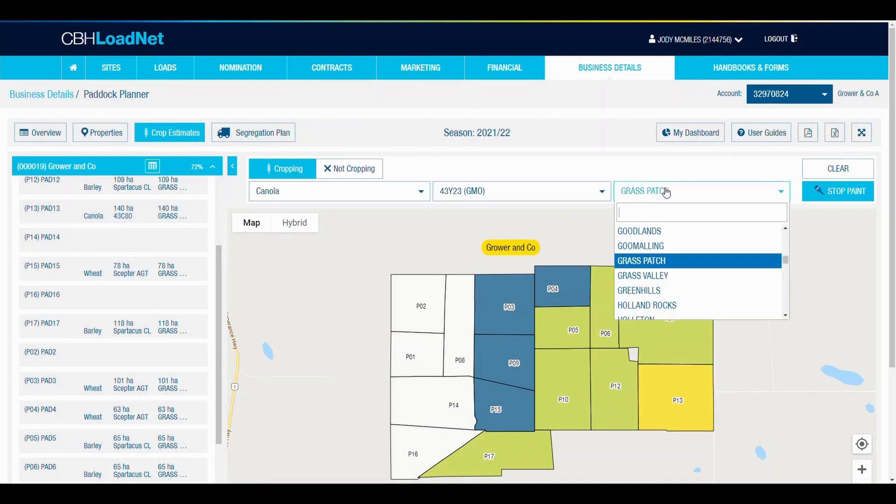
{"action": "type", "text": "not"}
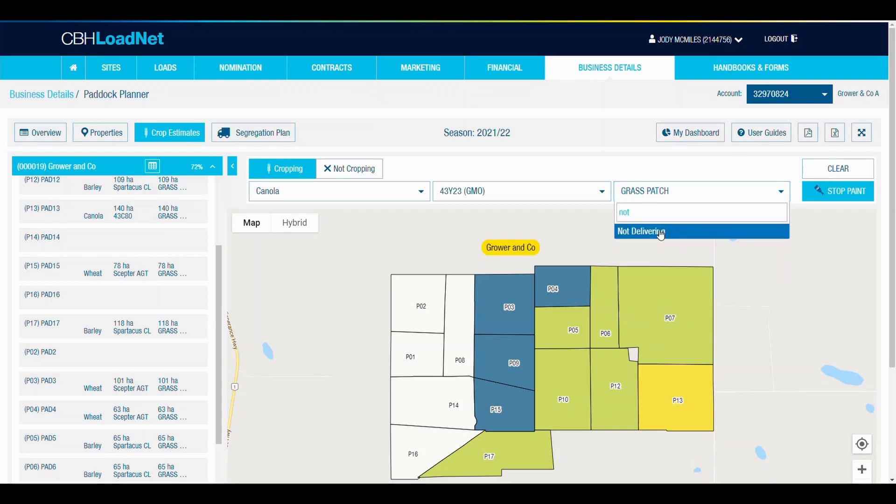
{"action": "left_click", "coordinate": [660, 232]}
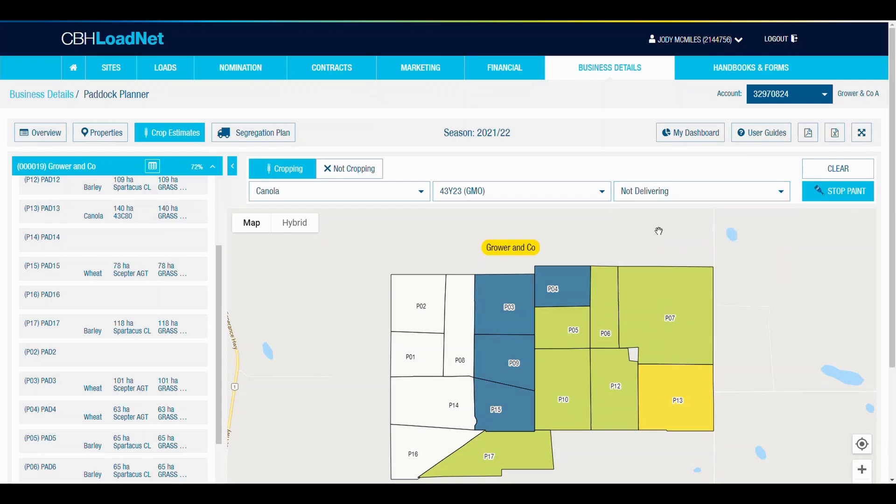
{"action": "left_click", "coordinate": [456, 311]}
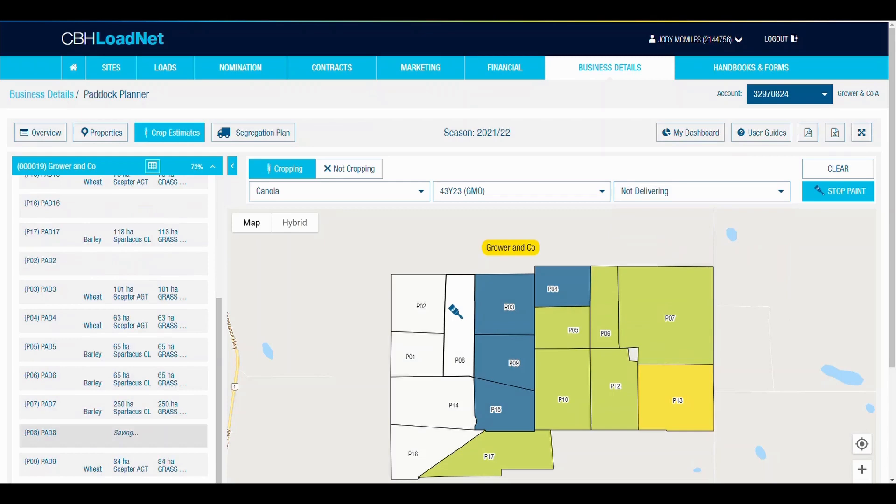
{"action": "left_click", "coordinate": [420, 303]}
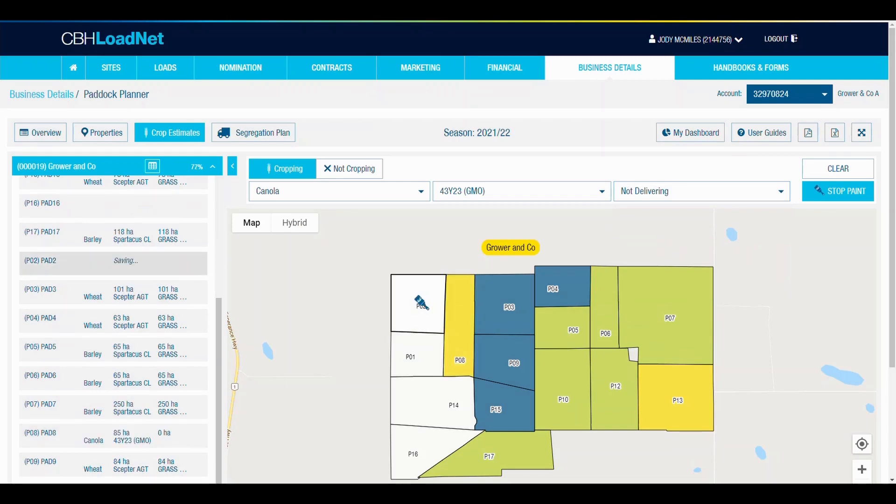
{"action": "left_click", "coordinate": [418, 350]}
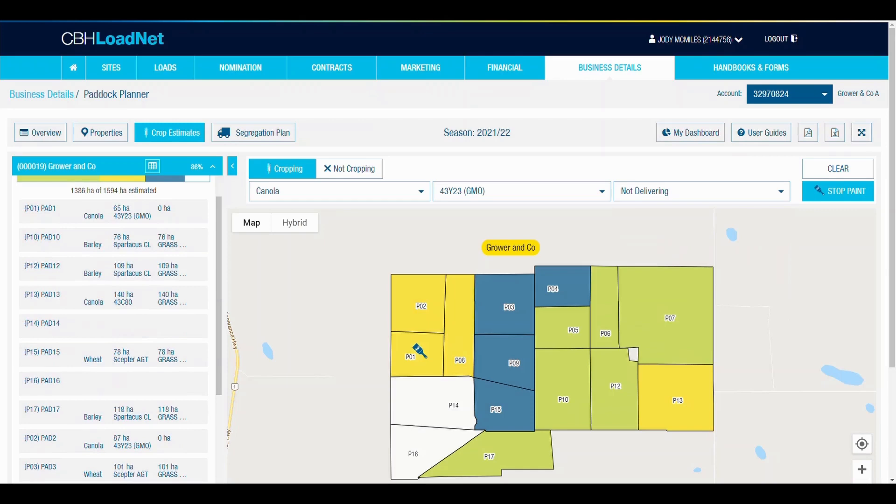
Mark paddocks P14 and P16 as Not Cropping by painting them on the map.
{"action": "left_click", "coordinate": [337, 172]}
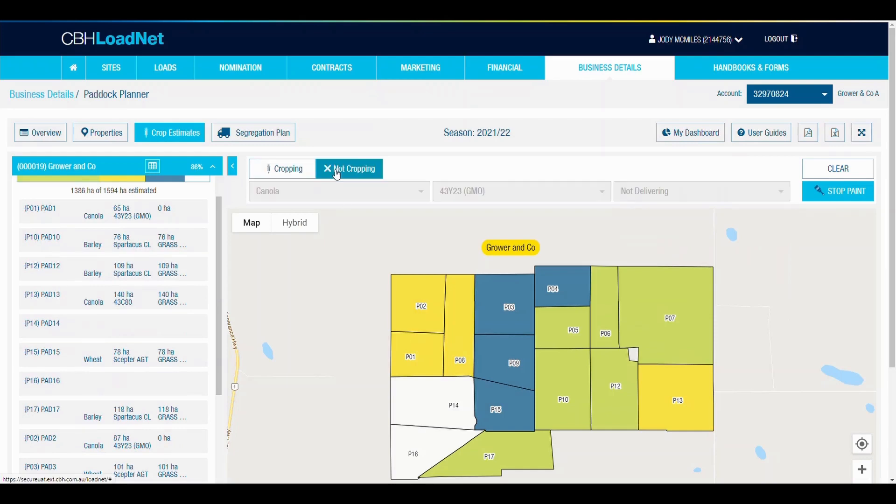
{"action": "left_click", "coordinate": [426, 418]}
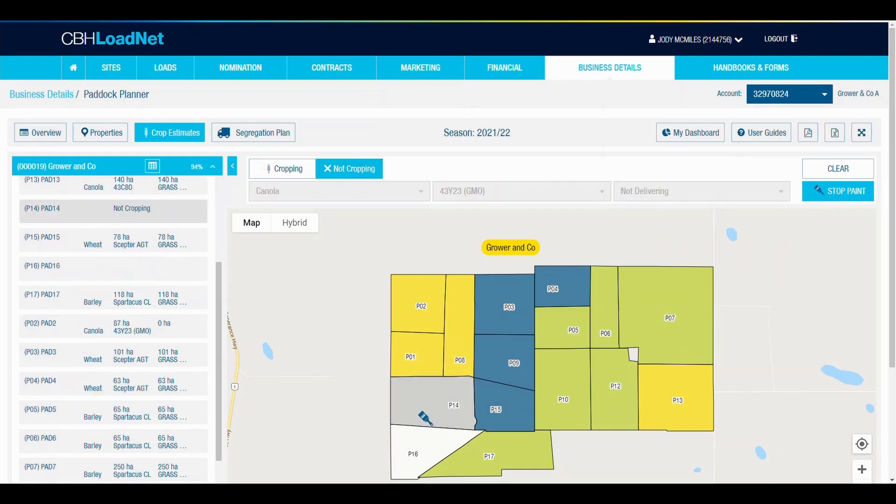
{"action": "left_click", "coordinate": [423, 441]}
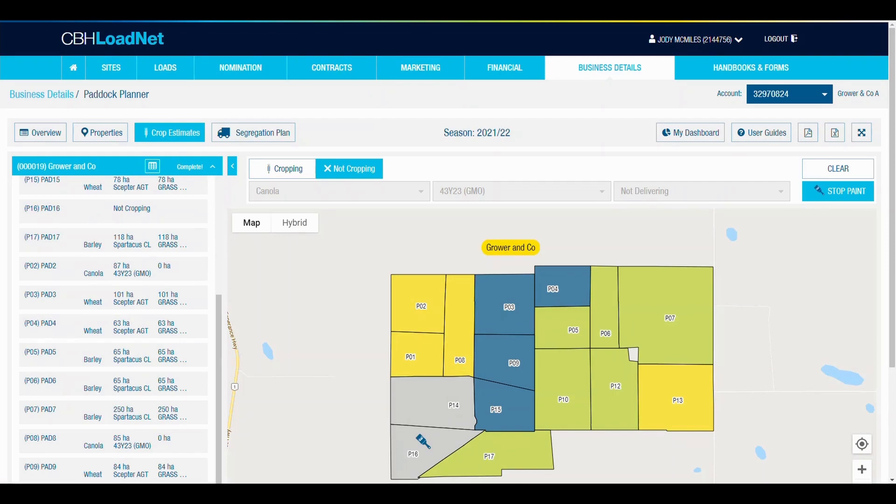
In the property-level estimates for Grower and Co, set the Barley Spartacus CL hectares to be delivered to 600.
{"action": "scroll", "coordinate": [128, 339], "scroll_direction": "up", "scroll_amount": 5}
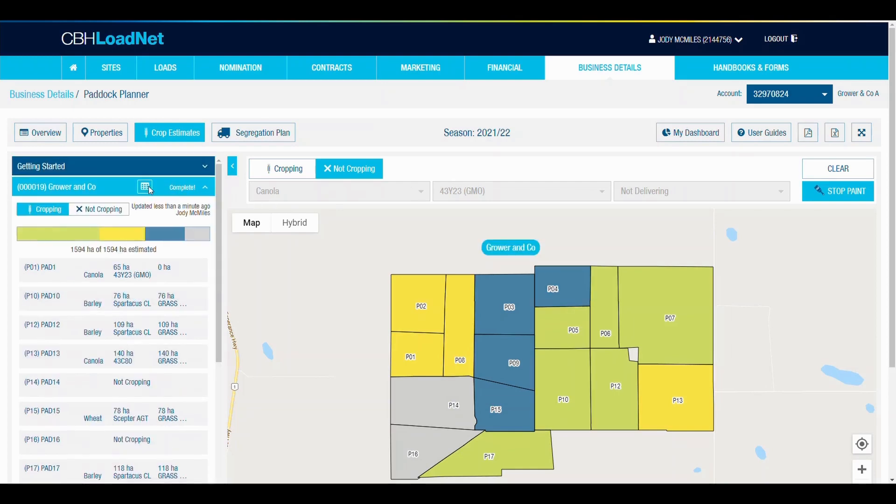
{"action": "left_click", "coordinate": [145, 186]}
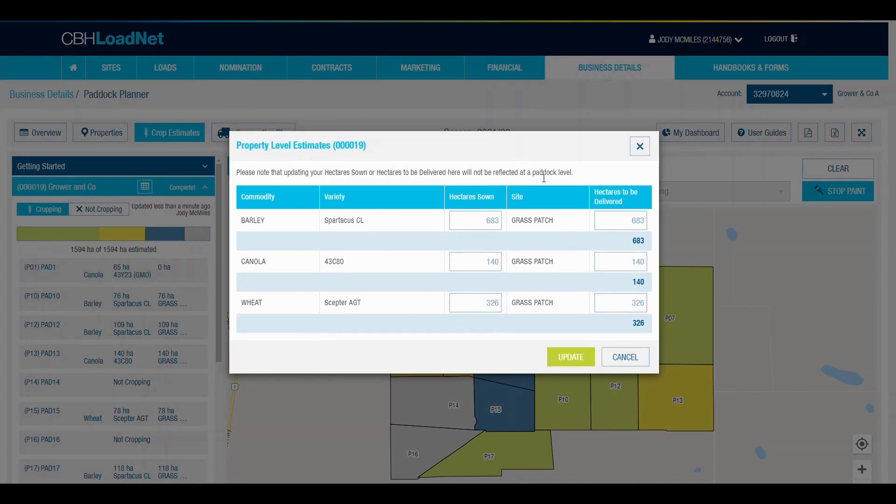
{"action": "double_click", "coordinate": [629, 219]}
{"action": "key", "text": "BackSpace"}
{"action": "type", "text": "600"}
Set the hectares to be delivered to 130 for Canola 43C80 and 300 for Wheat Scepter AGT, and update the estimates.
{"action": "left_click", "coordinate": [626, 260]}
{"action": "type", "text": "130"}
{"action": "left_click", "coordinate": [619, 302]}
{"action": "type", "text": "300"}
{"action": "left_click", "coordinate": [580, 362]}
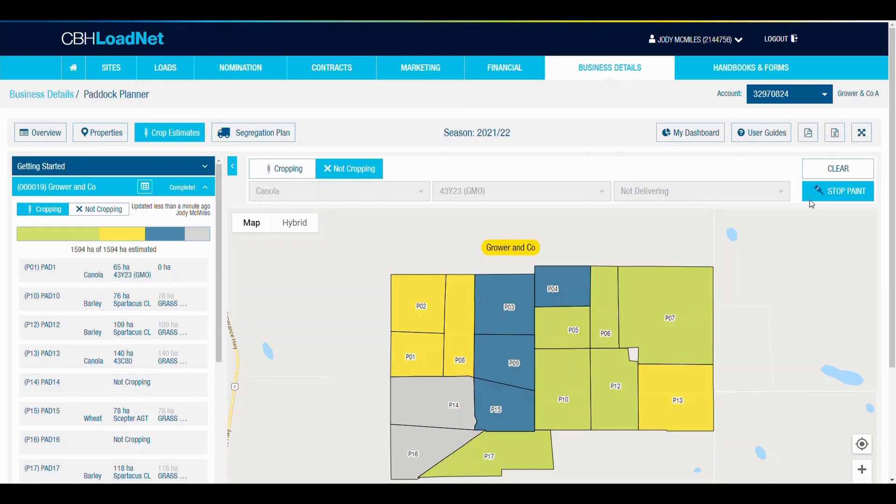
Print the 2021/22 property report as a PDF for Grower and Co only, leaving out Helms Lot.
{"action": "left_click", "coordinate": [809, 135]}
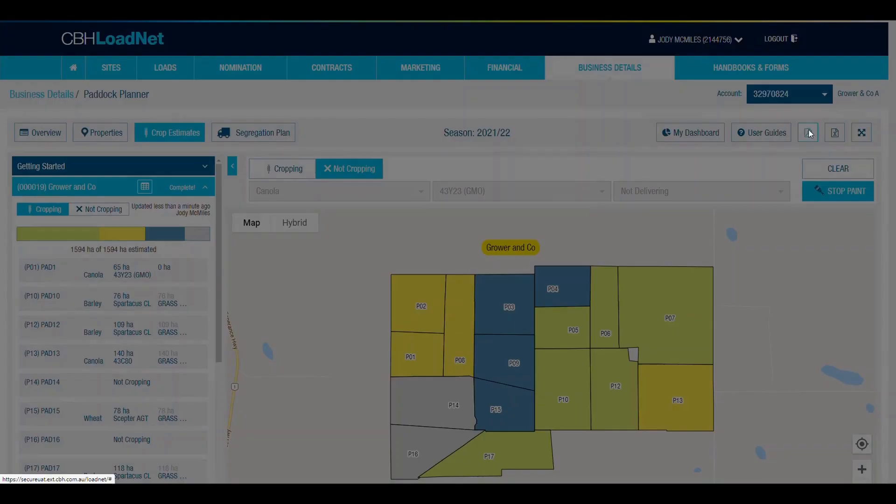
{"action": "left_click", "coordinate": [498, 292]}
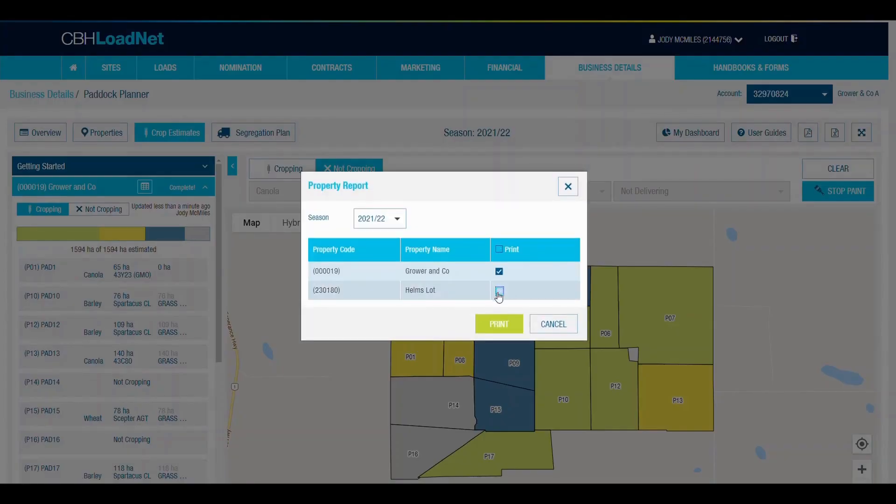
{"action": "left_click", "coordinate": [492, 325]}
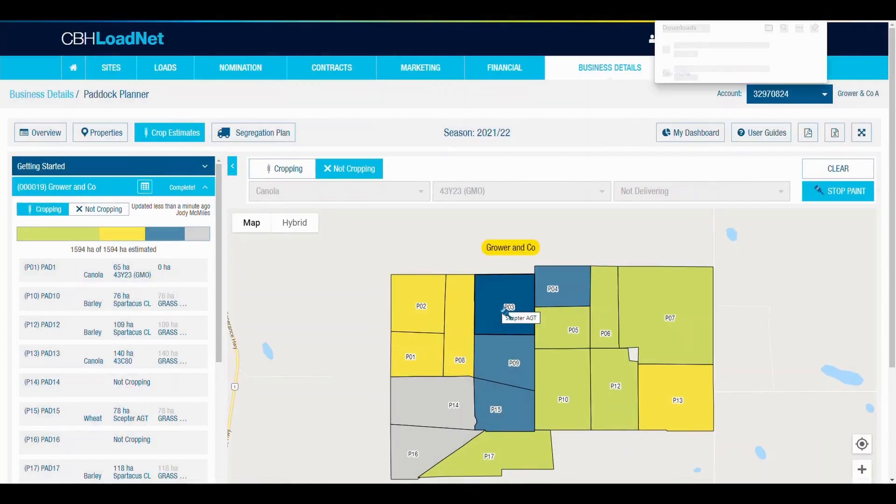
Open the newly downloaded property report and review its paddock map and Property Summary Report.
{"action": "left_click", "coordinate": [682, 51]}
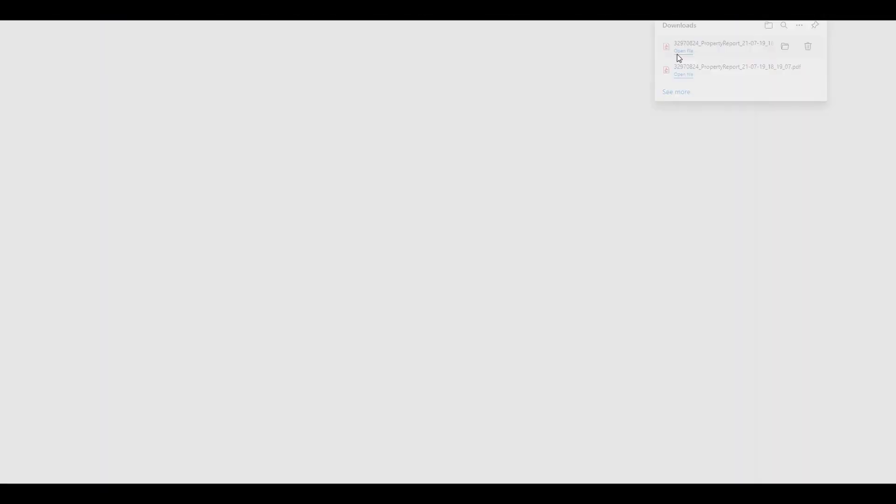
{"action": "scroll", "coordinate": [504, 228], "scroll_direction": "down", "scroll_amount": 1}
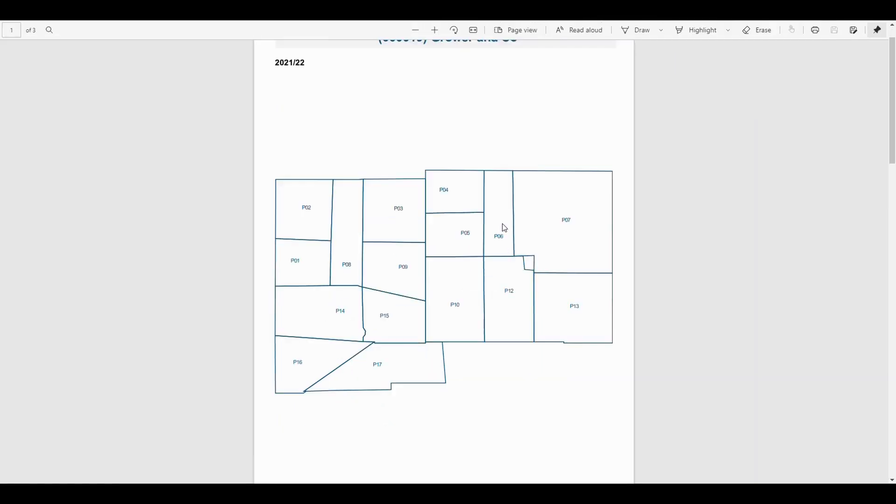
{"action": "scroll", "coordinate": [504, 228], "scroll_direction": "down", "scroll_amount": 7}
{"action": "scroll", "coordinate": [504, 227], "scroll_direction": "down", "scroll_amount": 14}
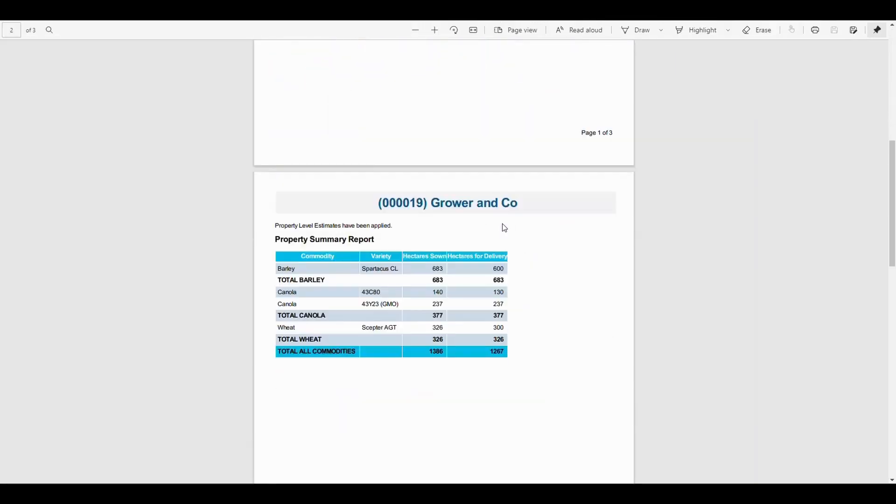